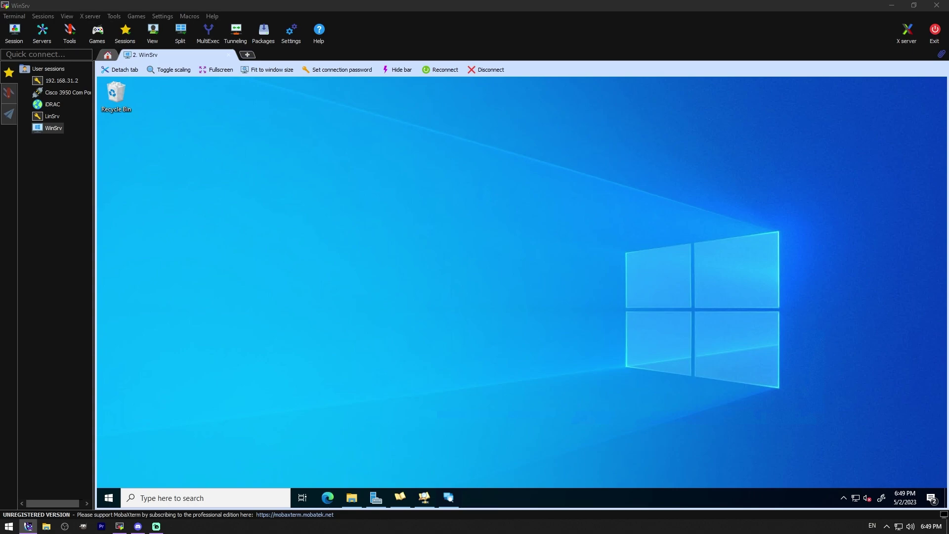
Maximize AD Explorer and select CN=Configuration in the tree to display its attributes.
{"action": "left_click", "coordinate": [405, 497]}
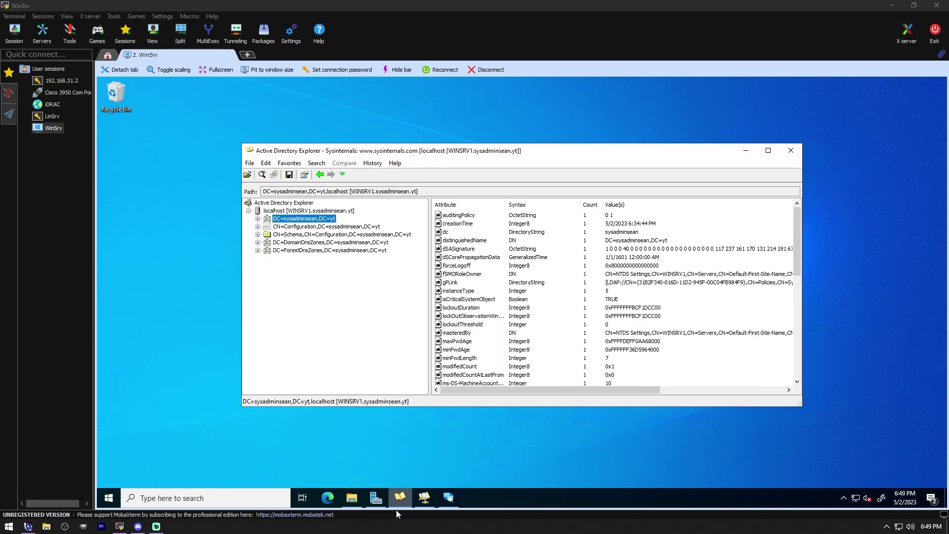
{"action": "left_click", "coordinate": [769, 151]}
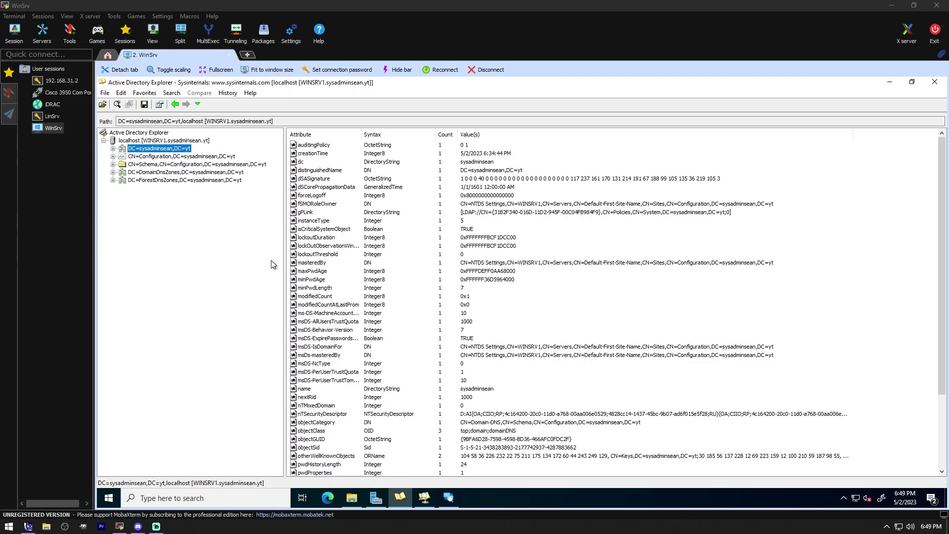
{"action": "scroll", "coordinate": [513, 223], "scroll_direction": "down", "scroll_amount": 4}
{"action": "scroll", "coordinate": [542, 269], "scroll_direction": "up", "scroll_amount": 4}
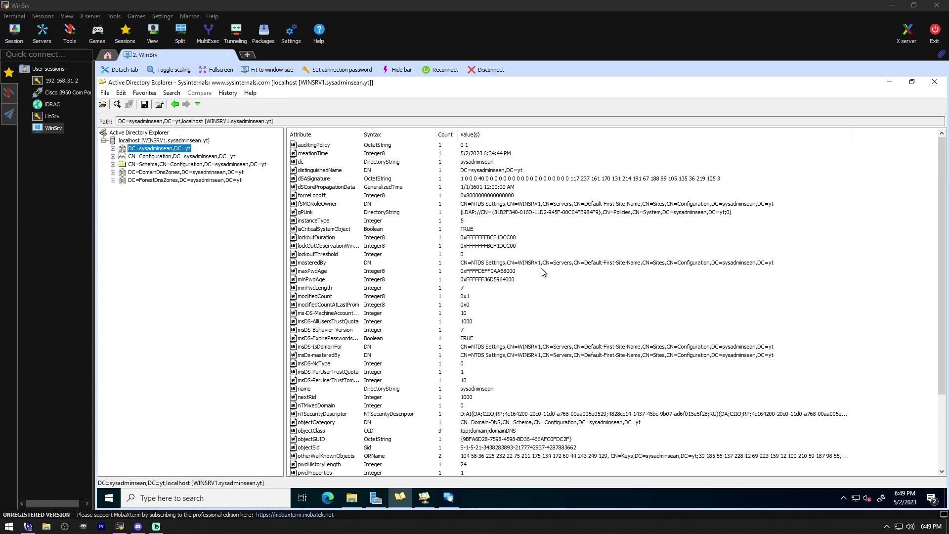
{"action": "left_click", "coordinate": [141, 156]}
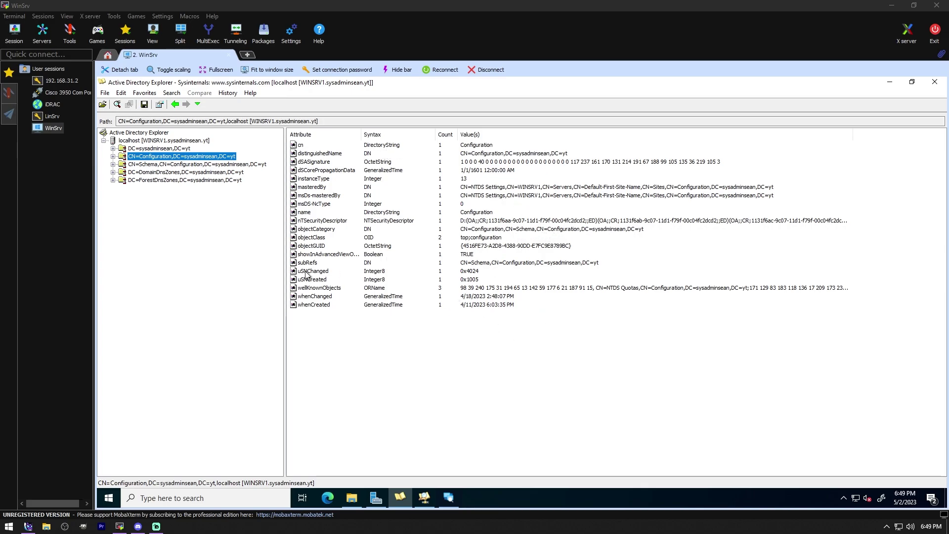
Select localhost, then DC=sysadminsean,DC=yt, then CN=Computers to view the container's attributes.
{"action": "left_click", "coordinate": [162, 141]}
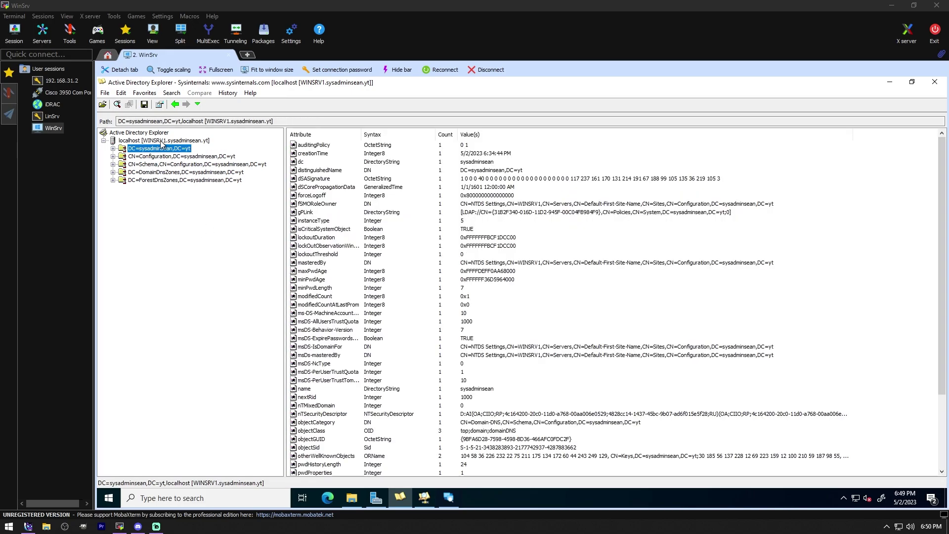
{"action": "left_click", "coordinate": [171, 149]}
{"action": "scroll", "coordinate": [441, 193], "scroll_direction": "down", "scroll_amount": 4}
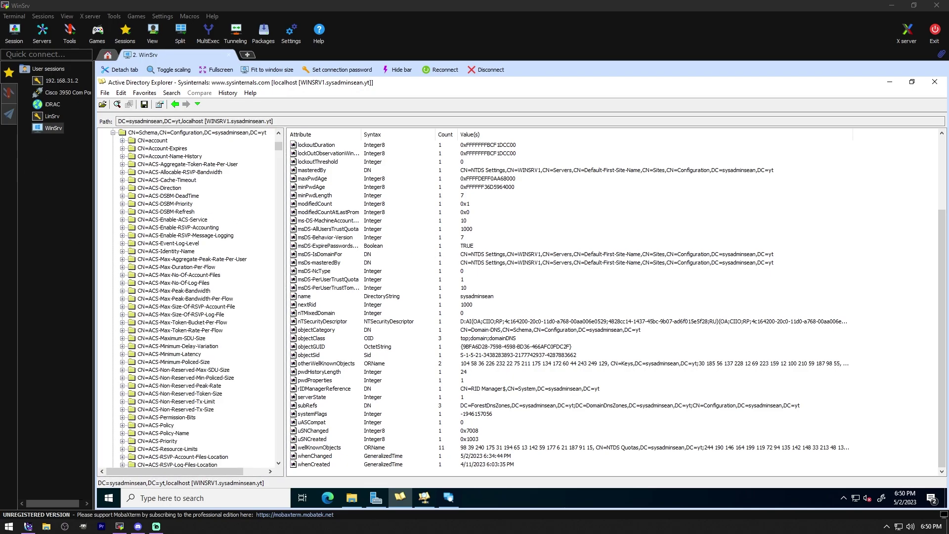
{"action": "left_click", "coordinate": [157, 164]}
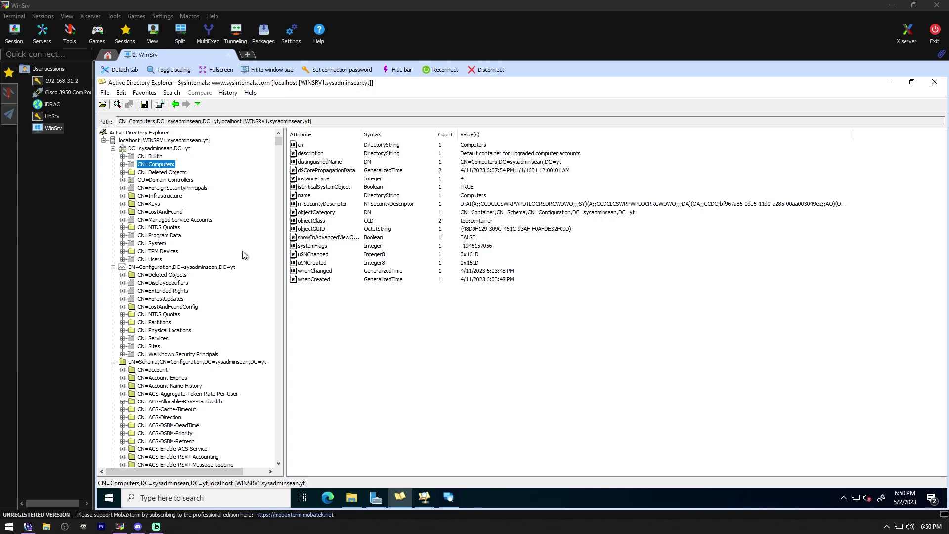
{"action": "scroll", "coordinate": [212, 231], "scroll_direction": "down", "scroll_amount": 2}
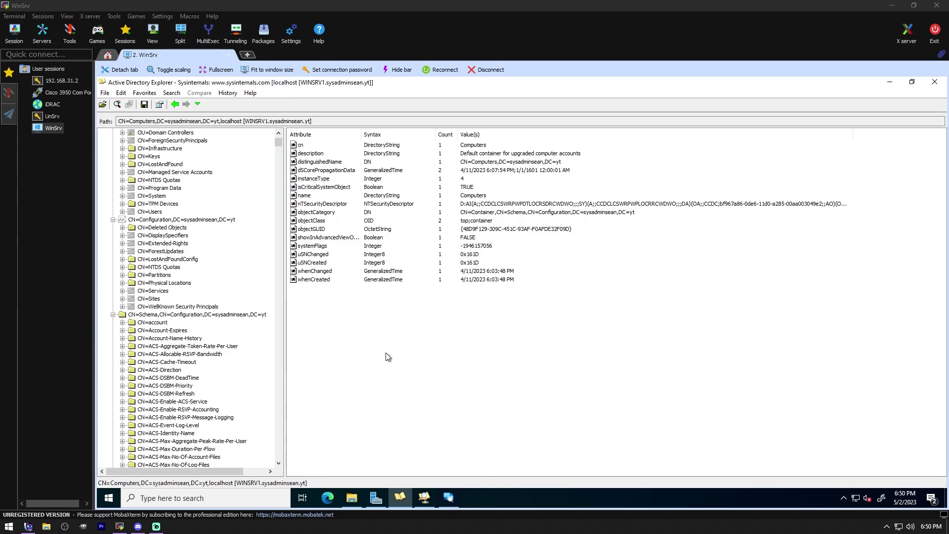
Maximize Insight for Active Directory and enlarge the event list pane.
{"action": "left_click", "coordinate": [427, 498]}
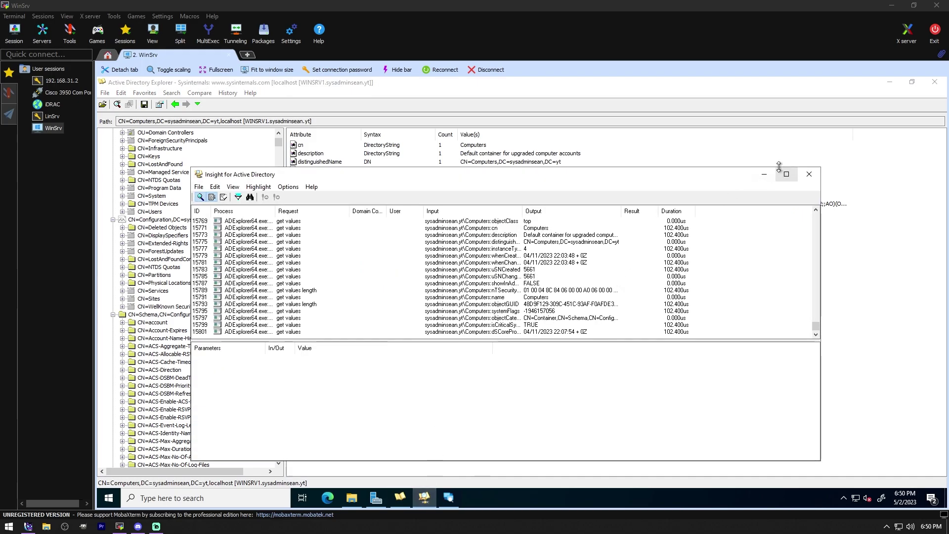
{"action": "left_click", "coordinate": [787, 174]}
{"action": "left_click_drag", "start_coordinate": [276, 248], "coordinate": [285, 396]}
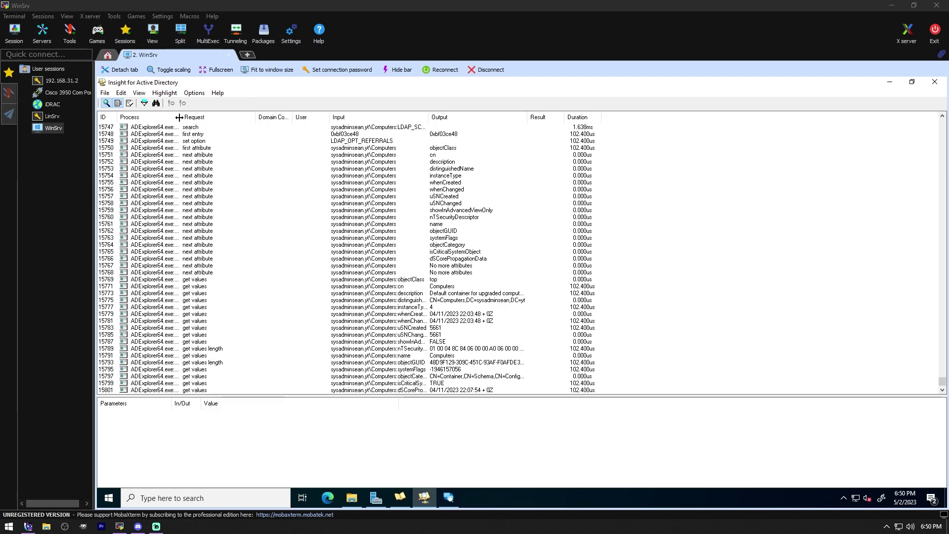
{"action": "left_click_drag", "start_coordinate": [180, 118], "coordinate": [250, 119]}
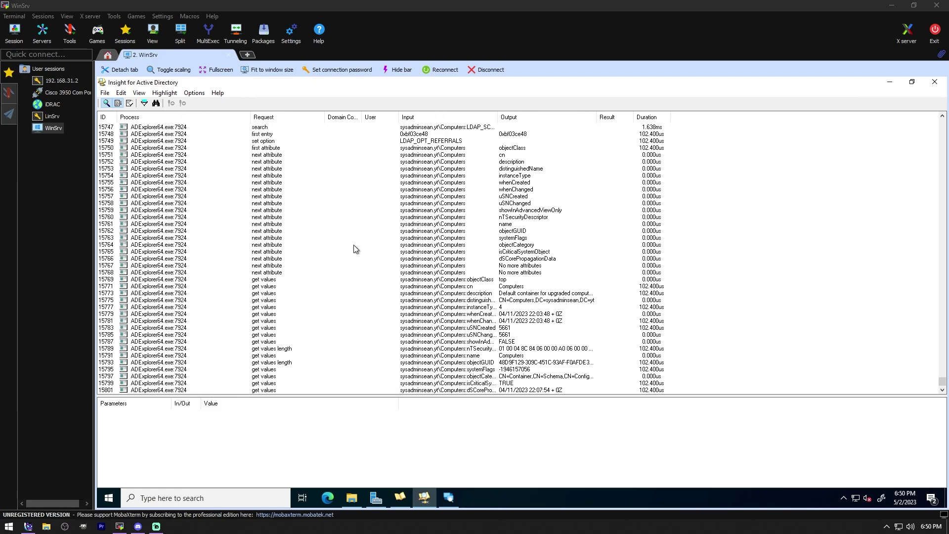
Auto-fit the Input column and scroll through ADExplorer64.exe's LDAP calls on CN=Computers.
{"action": "scroll", "coordinate": [356, 249], "scroll_direction": "up", "scroll_amount": 4}
{"action": "scroll", "coordinate": [356, 249], "scroll_direction": "up", "scroll_amount": 13}
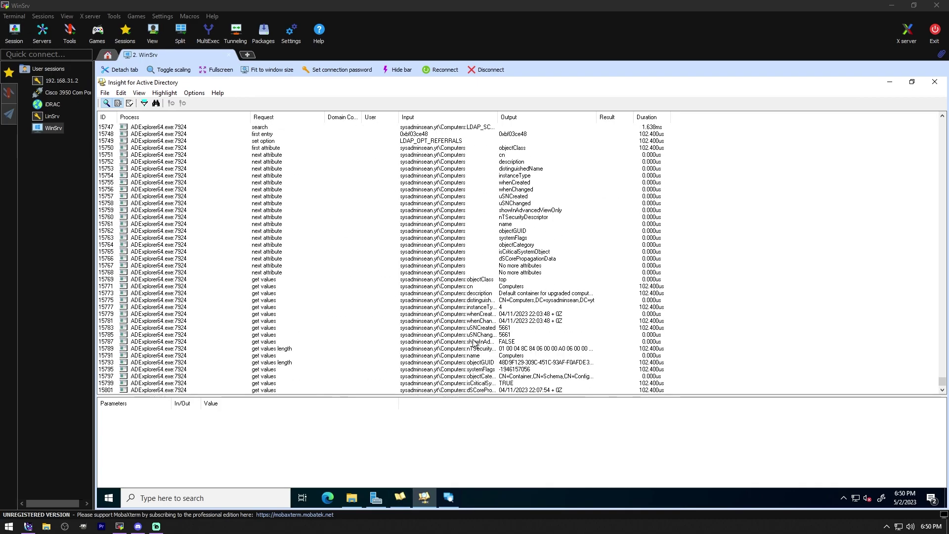
{"action": "double_click", "coordinate": [497, 117]}
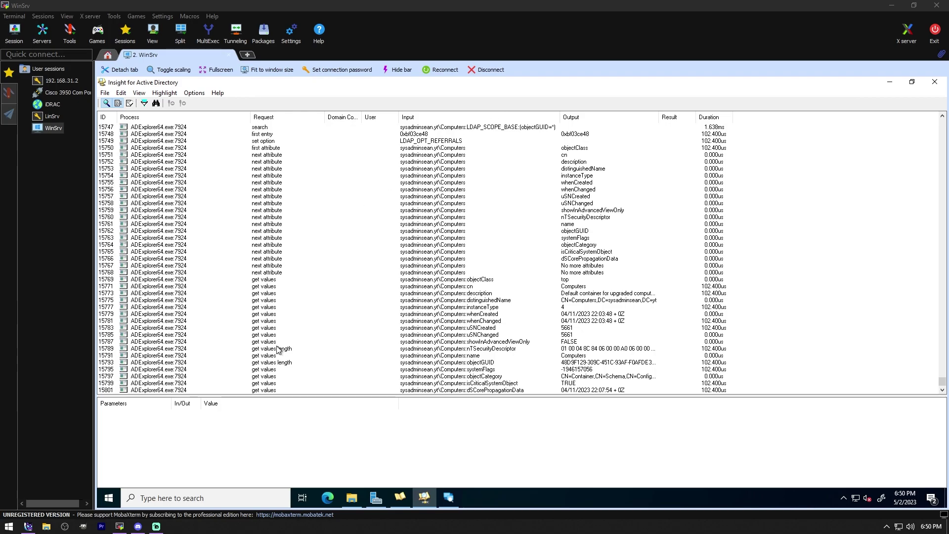
{"action": "scroll", "coordinate": [281, 349], "scroll_direction": "up", "scroll_amount": 10}
{"action": "scroll", "coordinate": [296, 222], "scroll_direction": "up", "scroll_amount": 20}
{"action": "scroll", "coordinate": [311, 143], "scroll_direction": "up", "scroll_amount": 20}
{"action": "scroll", "coordinate": [311, 146], "scroll_direction": "up", "scroll_amount": 20}
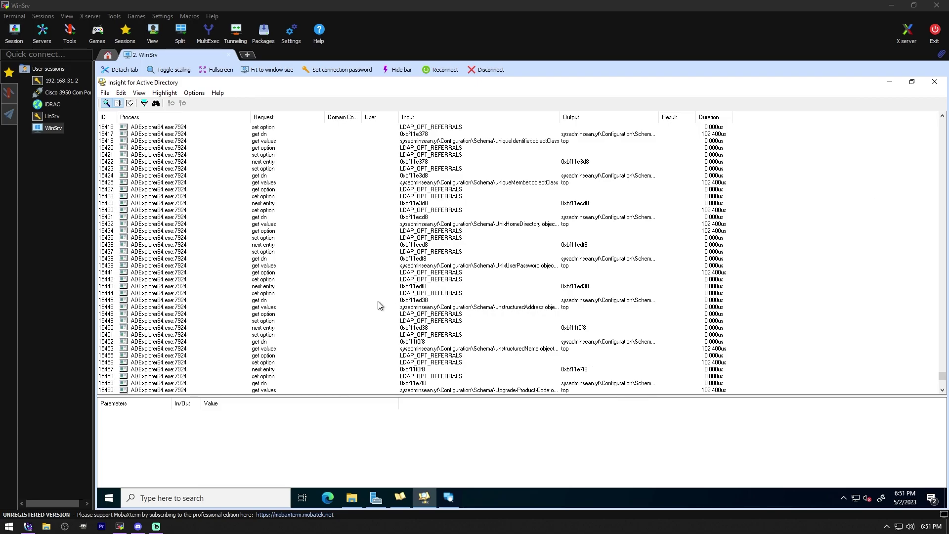
{"action": "scroll", "coordinate": [385, 303], "scroll_direction": "up", "scroll_amount": 20}
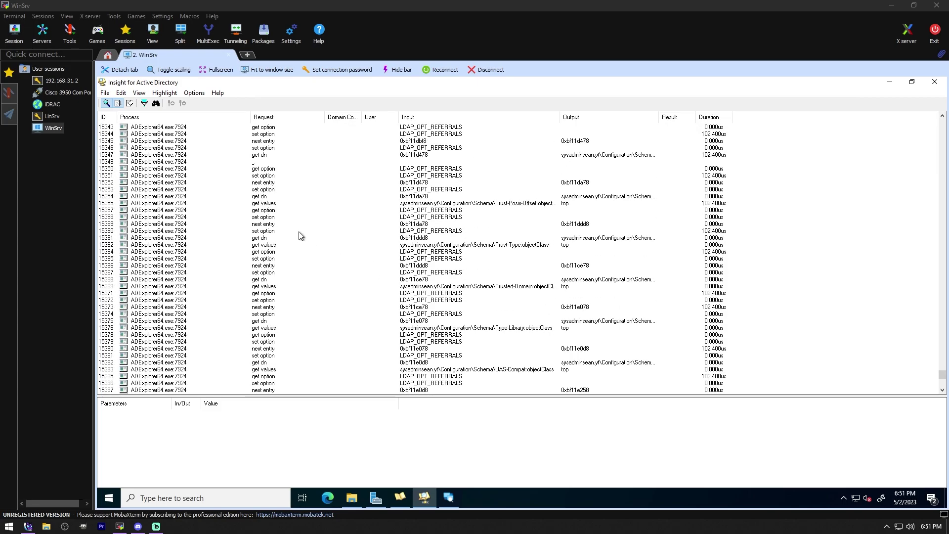
{"action": "scroll", "coordinate": [300, 234], "scroll_direction": "up", "scroll_amount": 5}
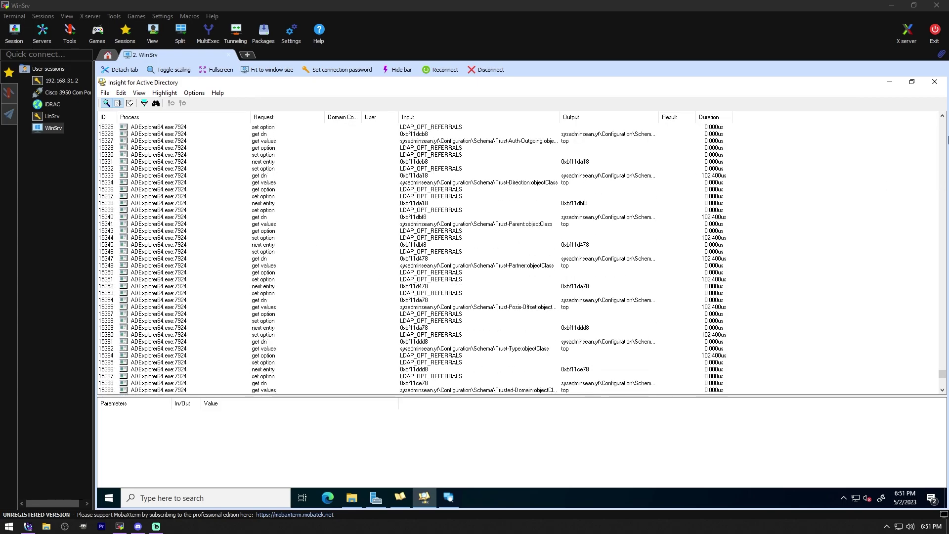
{"action": "left_click_drag", "start_coordinate": [942, 374], "coordinate": [942, 381]}
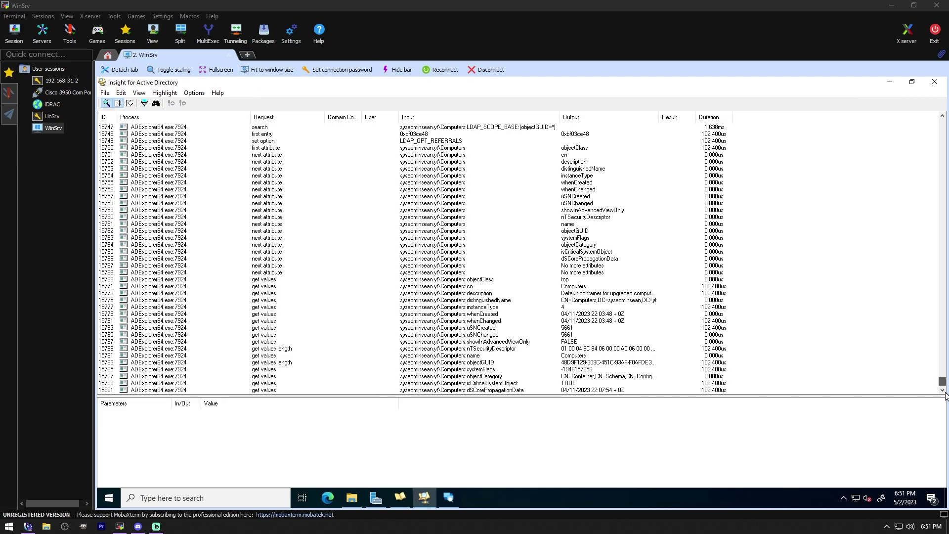
In AD Explorer, select the CN=ACS-DSBM-Priority schema entry to show its properties.
{"action": "left_click", "coordinate": [399, 502]}
{"action": "left_click", "coordinate": [164, 387]}
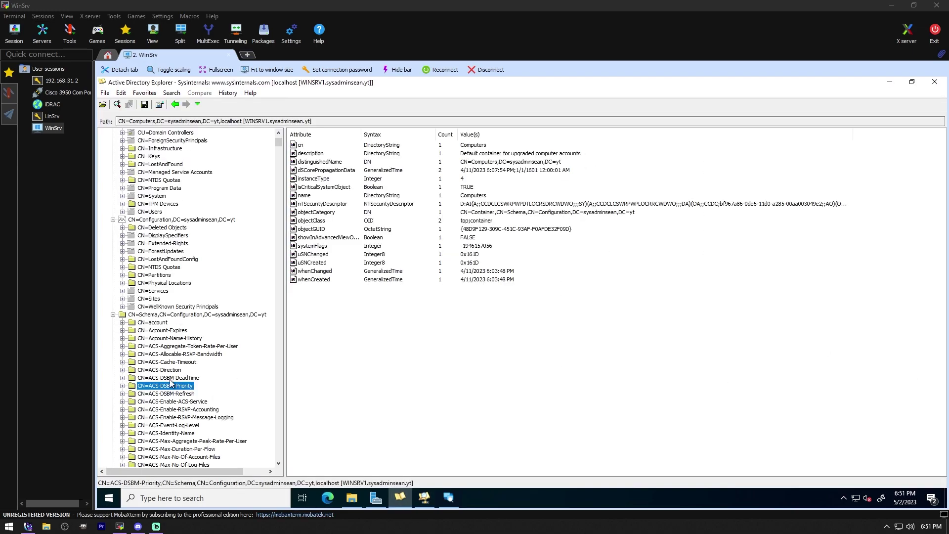
{"action": "left_click", "coordinate": [330, 280]}
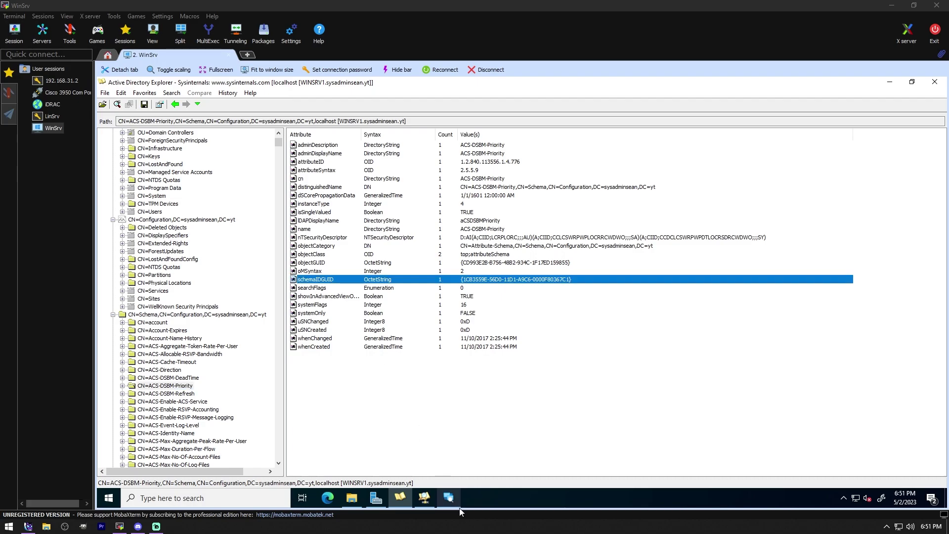
Bring Insight for Active Directory forward and close it with Alt+F4.
{"action": "left_click", "coordinate": [425, 499]}
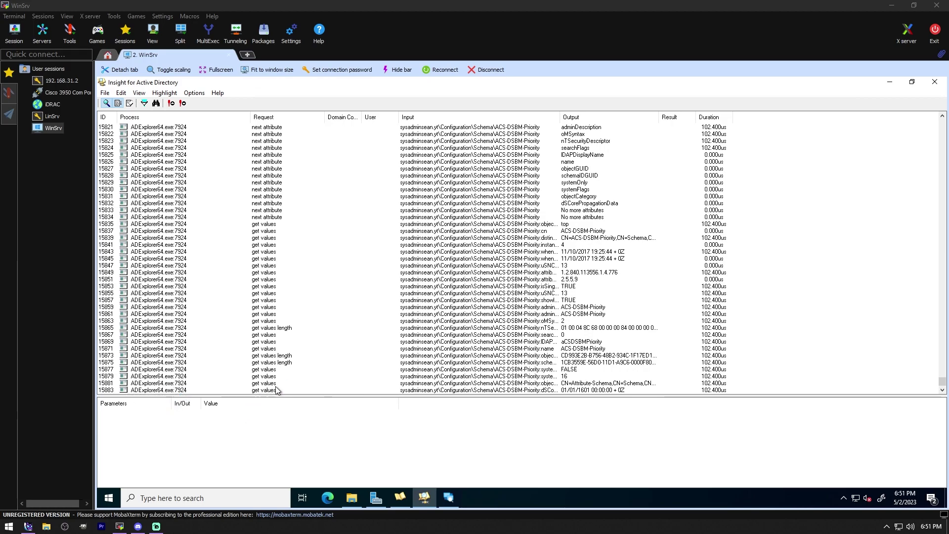
{"action": "key", "text": "alt+F4"}
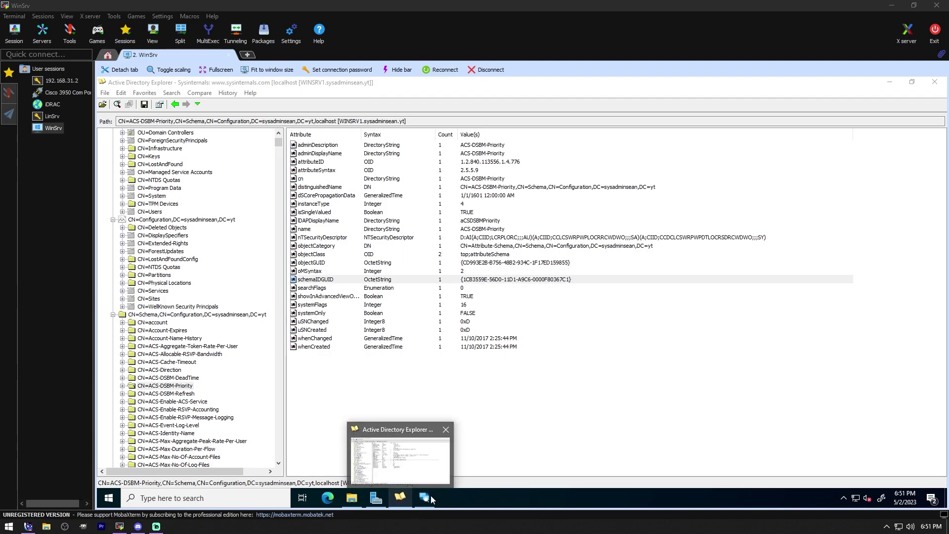
{"action": "mouse_move", "coordinate": [432, 503]}
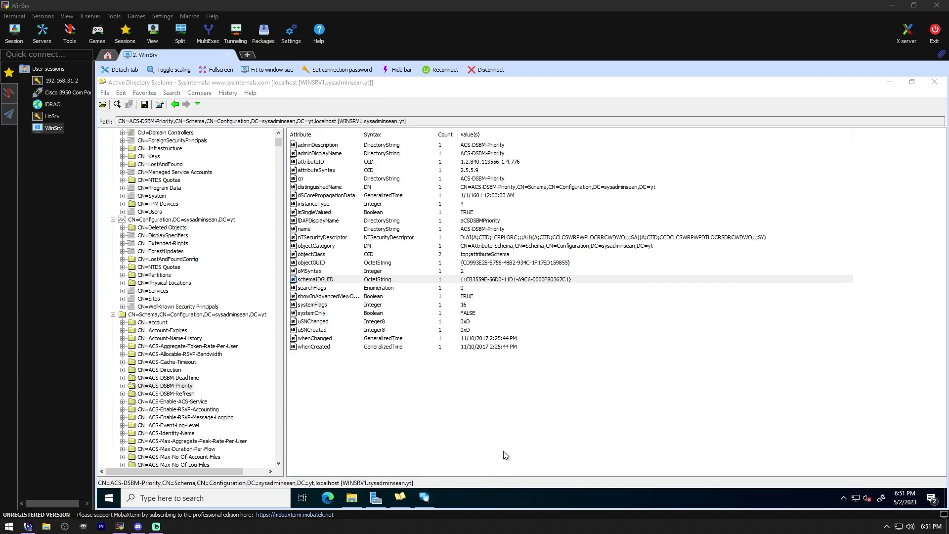
Maximize TCPView and enter 'dns' in its search box.
{"action": "left_click", "coordinate": [425, 498]}
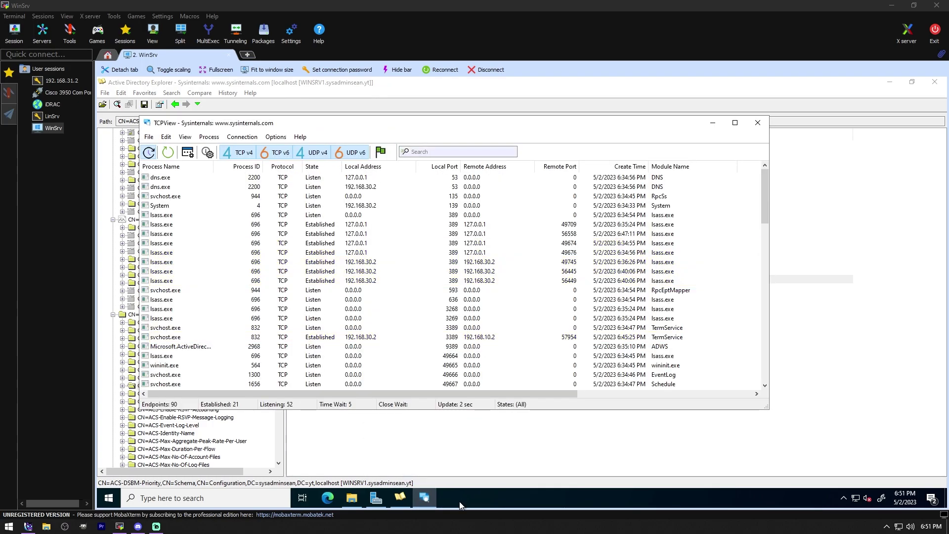
{"action": "left_click", "coordinate": [736, 125]}
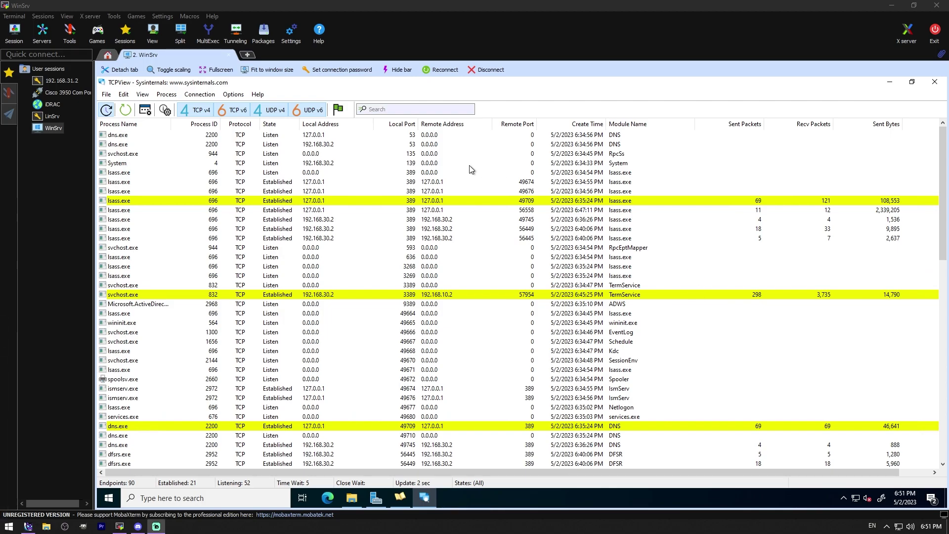
{"action": "left_click", "coordinate": [463, 109]}
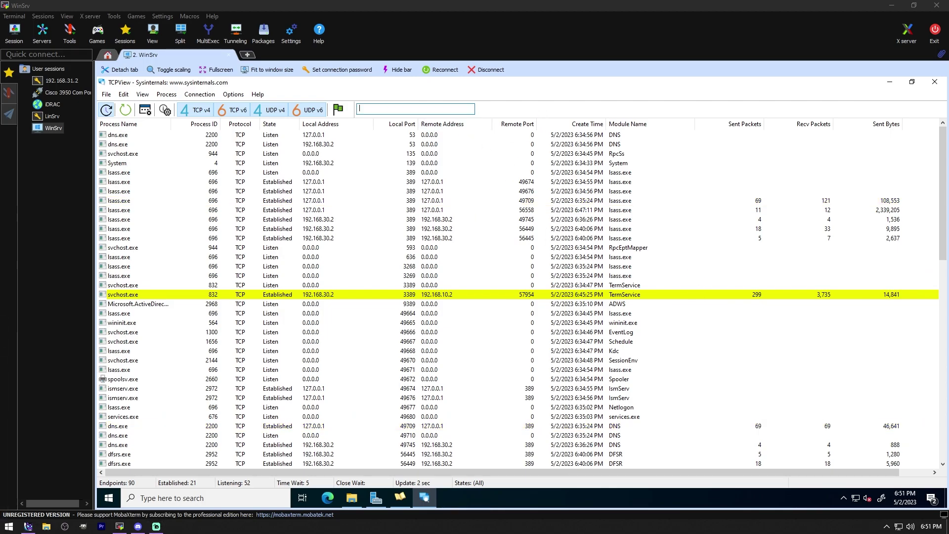
{"action": "type", "text": "dns"}
Turn off the TCP v4, TCP v6, UDP v4 and UDP v6 filters, then re-enable TCP v4 only.
{"action": "left_click", "coordinate": [205, 111]}
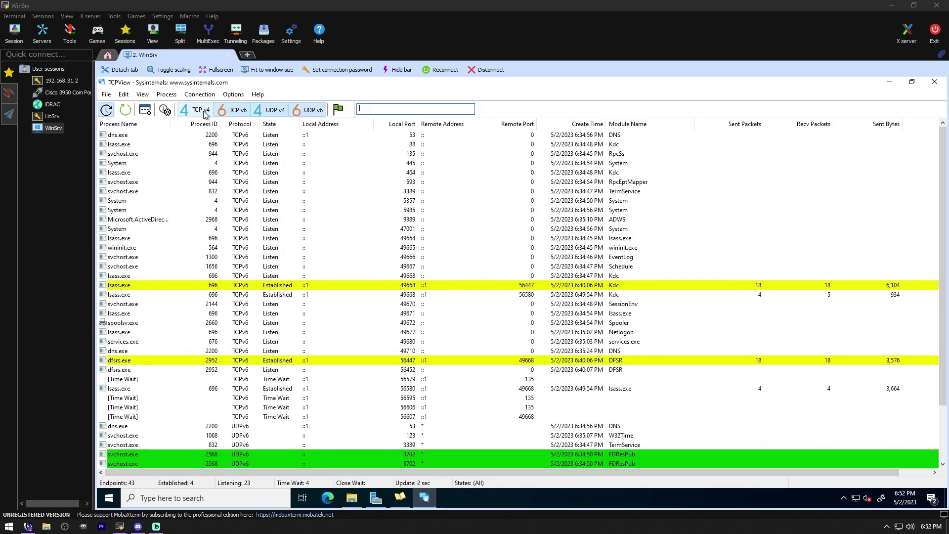
{"action": "left_click", "coordinate": [233, 110]}
{"action": "left_click", "coordinate": [269, 110]}
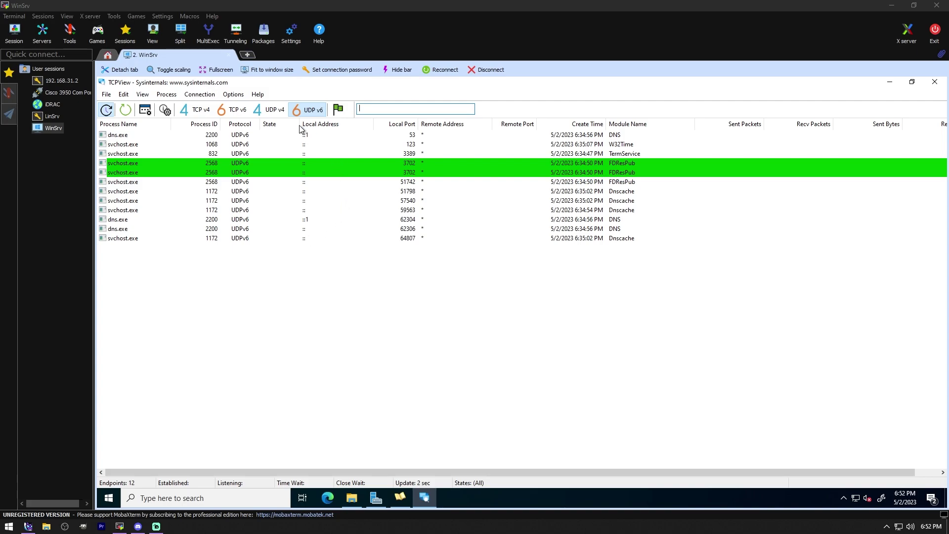
{"action": "left_click", "coordinate": [308, 111]}
{"action": "left_click", "coordinate": [198, 112]}
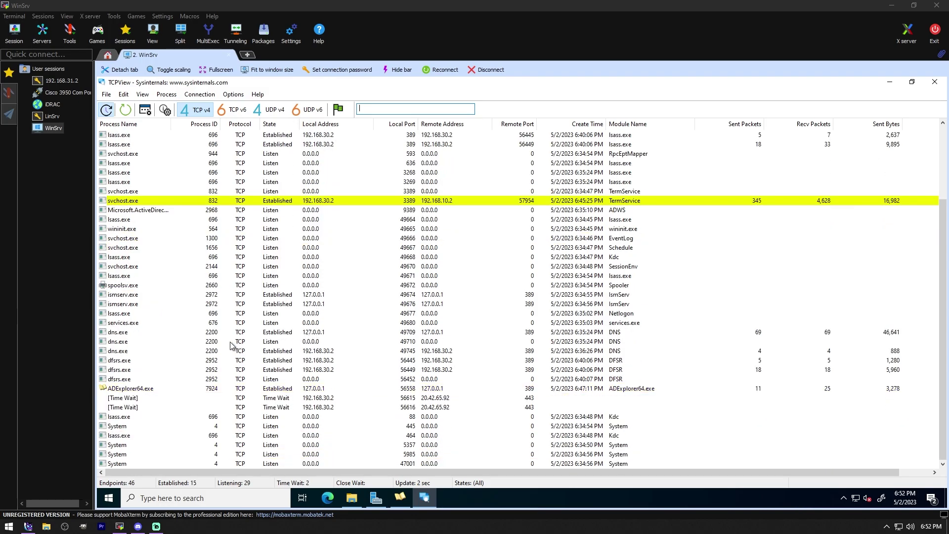
{"action": "scroll", "coordinate": [231, 345], "scroll_direction": "up", "scroll_amount": 4}
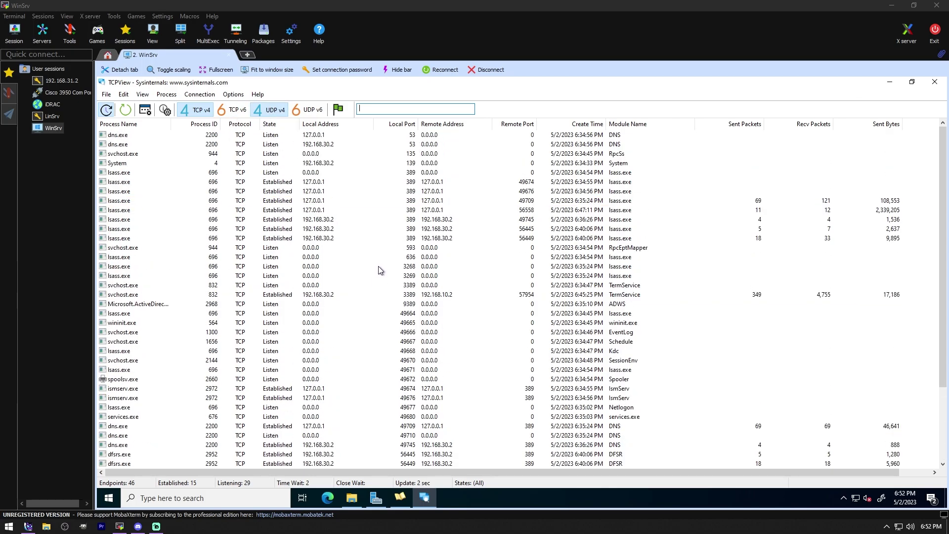
{"action": "scroll", "coordinate": [432, 253], "scroll_direction": "down", "scroll_amount": 3}
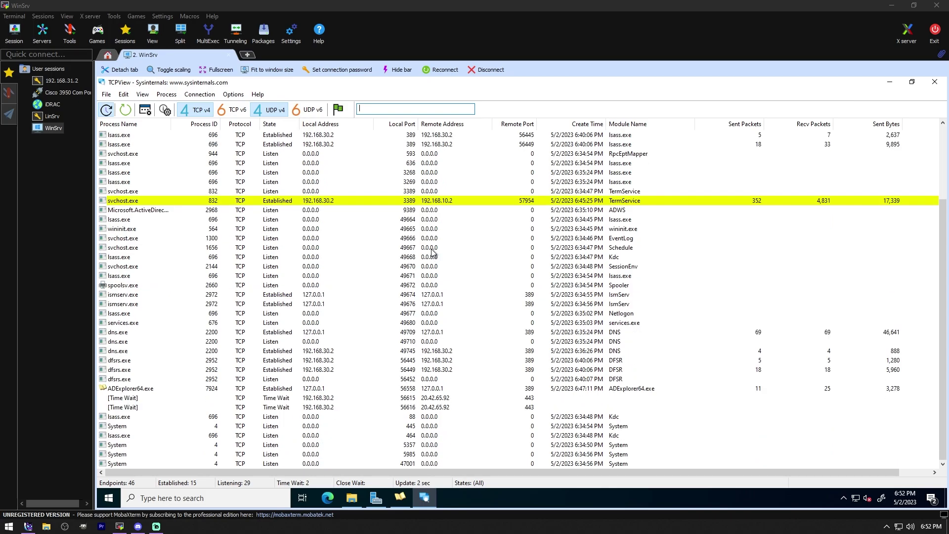
{"action": "scroll", "coordinate": [432, 253], "scroll_direction": "up", "scroll_amount": 3}
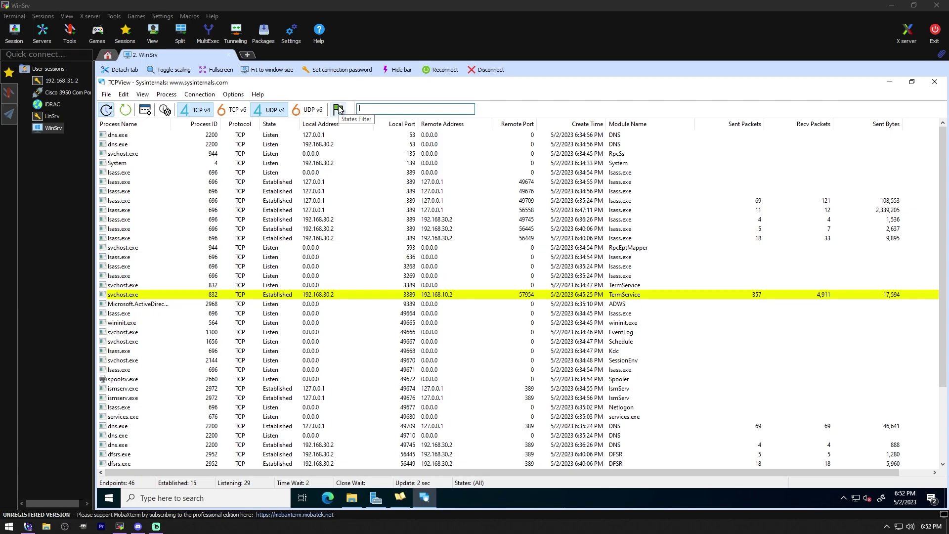
Turn on Resolve Addresses to show host and service names, then select a Time Wait row.
{"action": "left_click", "coordinate": [145, 113]}
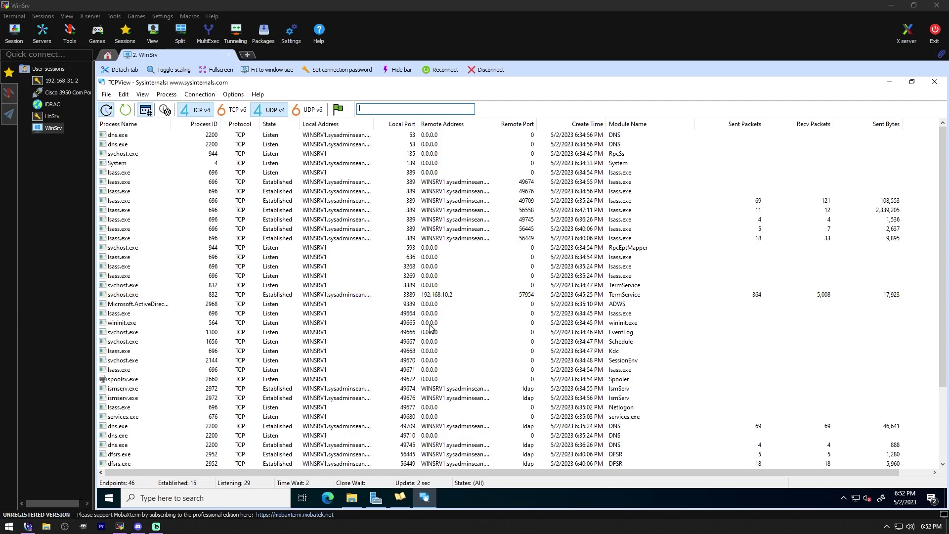
{"action": "scroll", "coordinate": [430, 329], "scroll_direction": "down", "scroll_amount": 1}
{"action": "scroll", "coordinate": [430, 328], "scroll_direction": "up", "scroll_amount": 1}
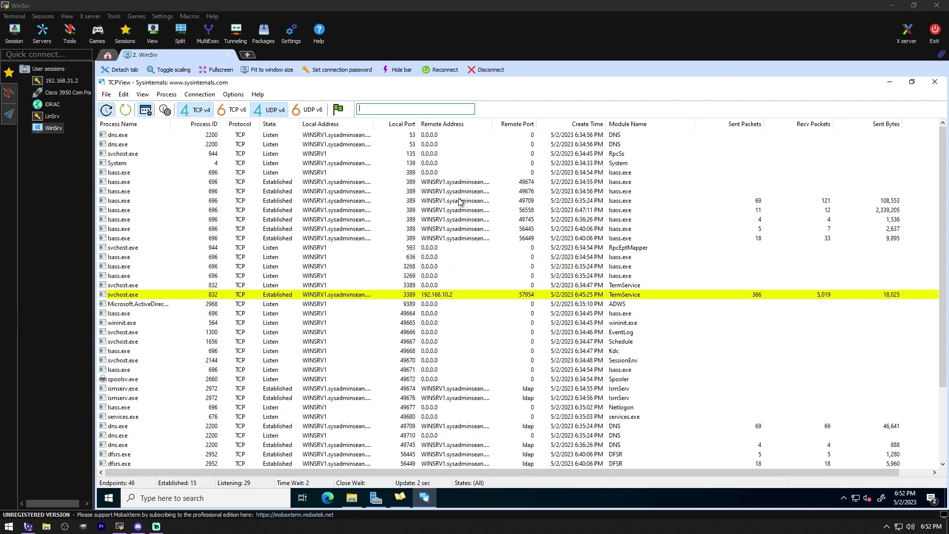
{"action": "scroll", "coordinate": [459, 200], "scroll_direction": "down", "scroll_amount": 3}
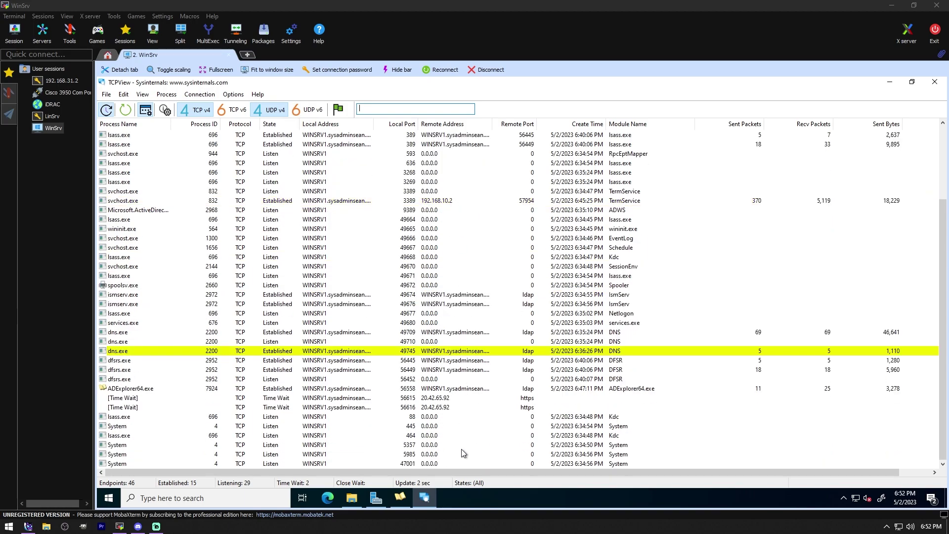
{"action": "left_click", "coordinate": [459, 398]}
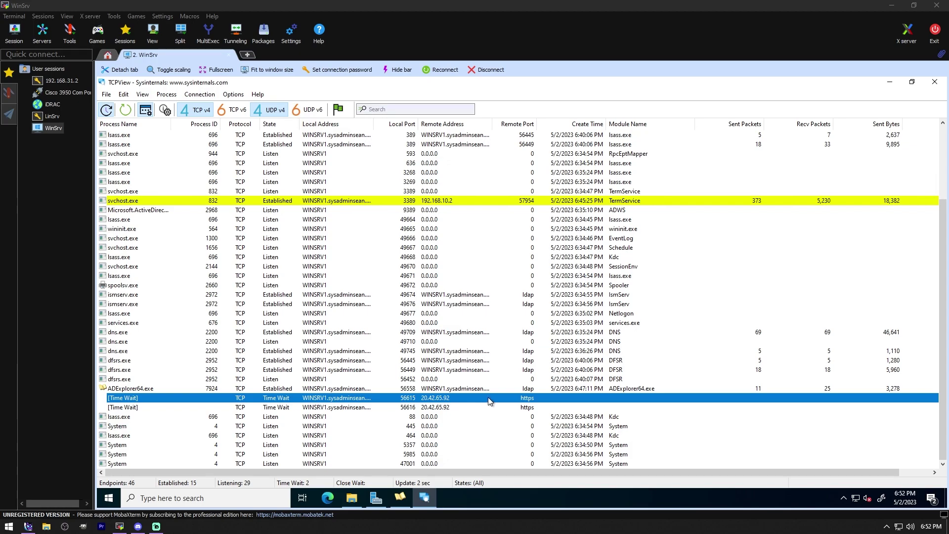
{"action": "scroll", "coordinate": [504, 388], "scroll_direction": "up", "scroll_amount": 4}
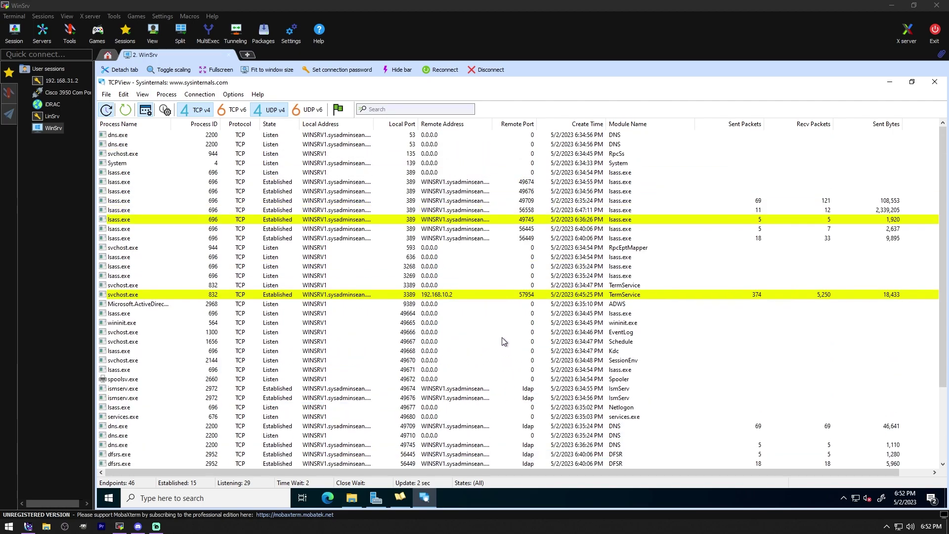